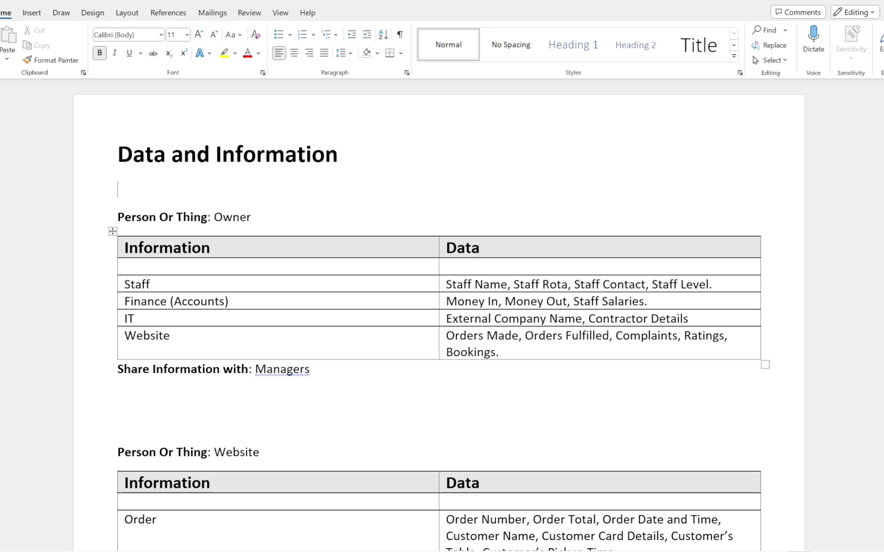
Step: Look over the document from the Data and Information title down to the list of people and things in the company
click(133, 154)
click(118, 153)
scroll(439, 307, down, 3)
scroll(439, 307, up, 10)
scroll(439, 307, down, 2)
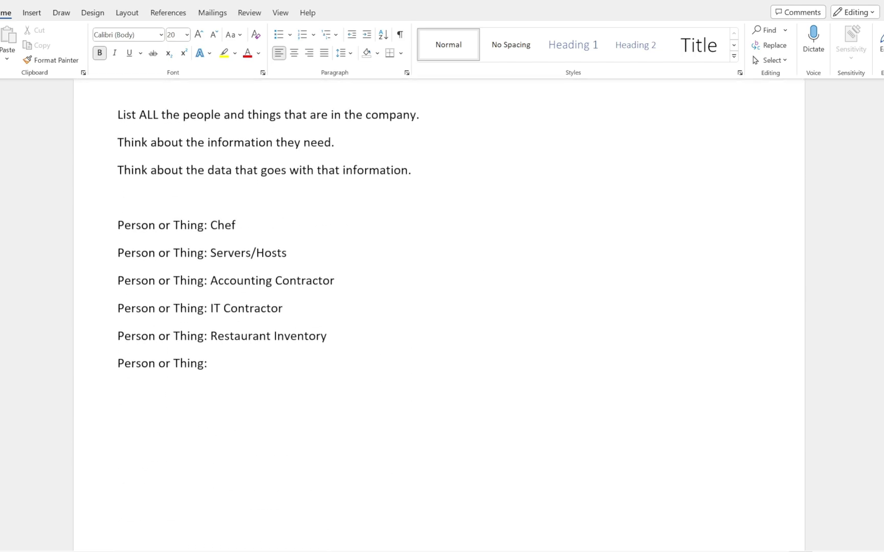
scroll(439, 307, up, 15)
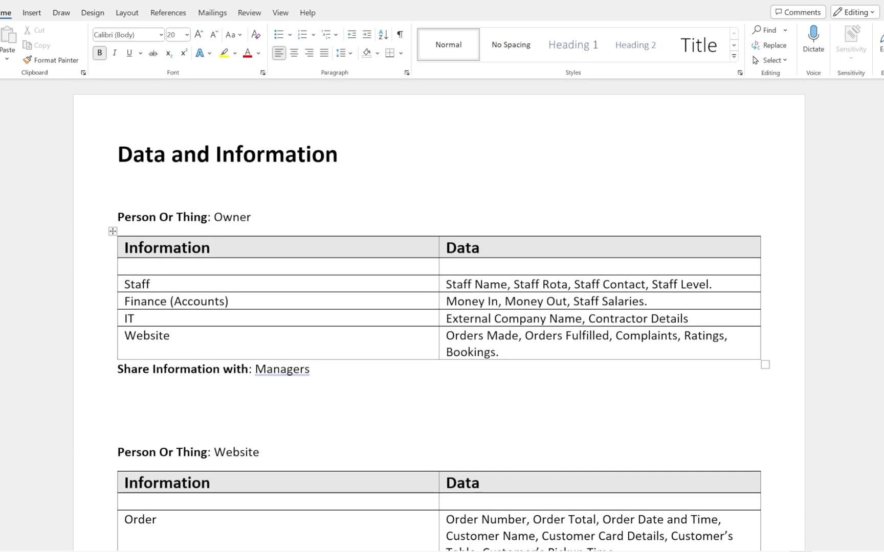
Step: Review the Owner section's heading and the information and data entries in its Staff and Finance (Accounts) rows
drag(252, 218, 122, 218)
click(122, 219)
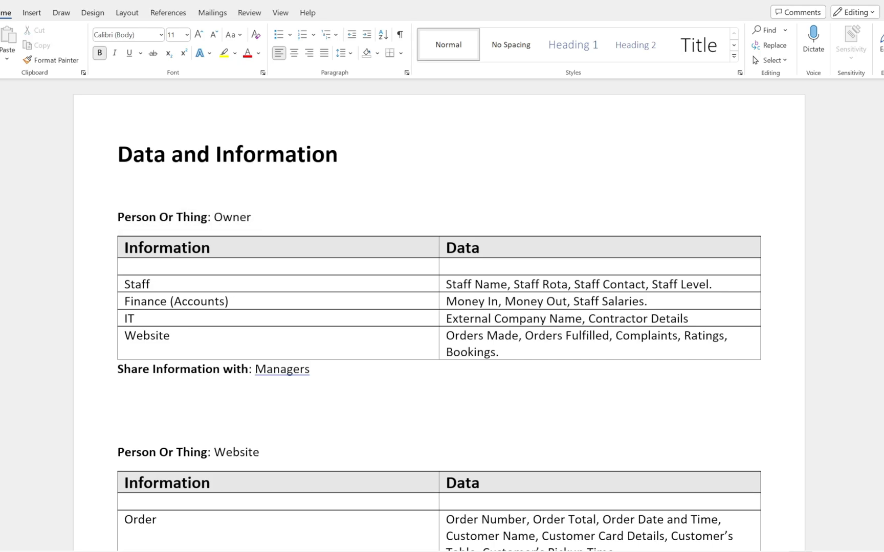
double_click(227, 219)
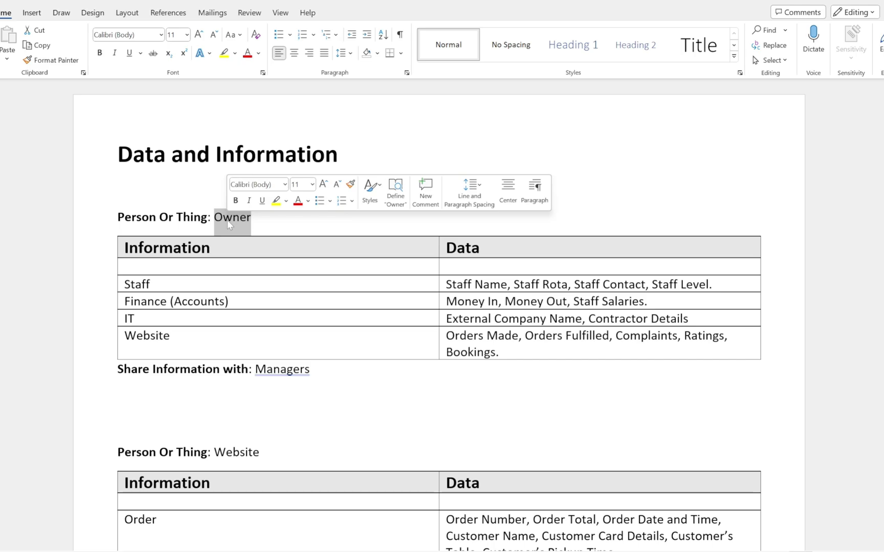
click(125, 266)
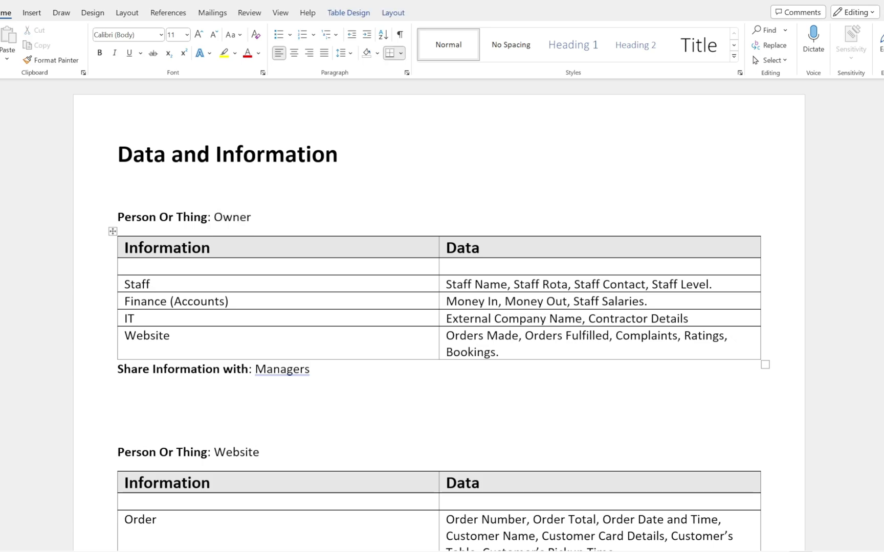
click(150, 284)
click(457, 285)
double_click(137, 285)
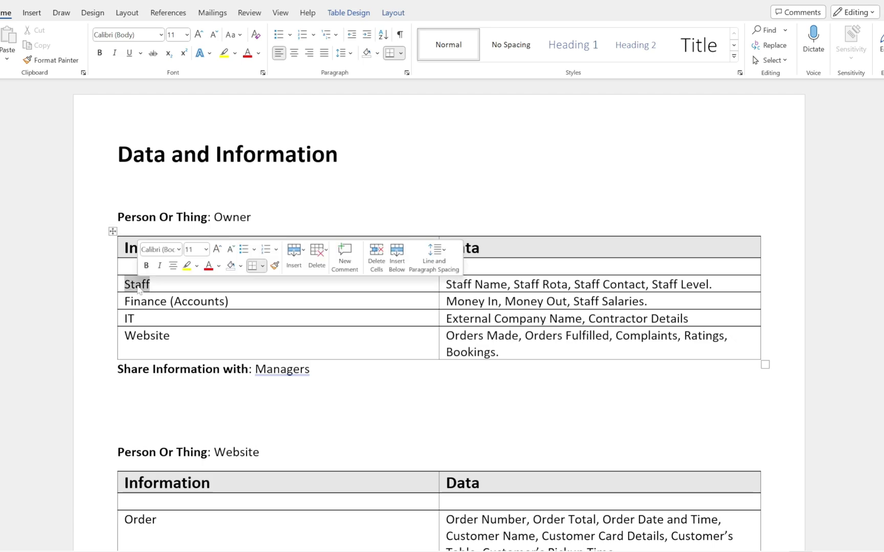
click(232, 284)
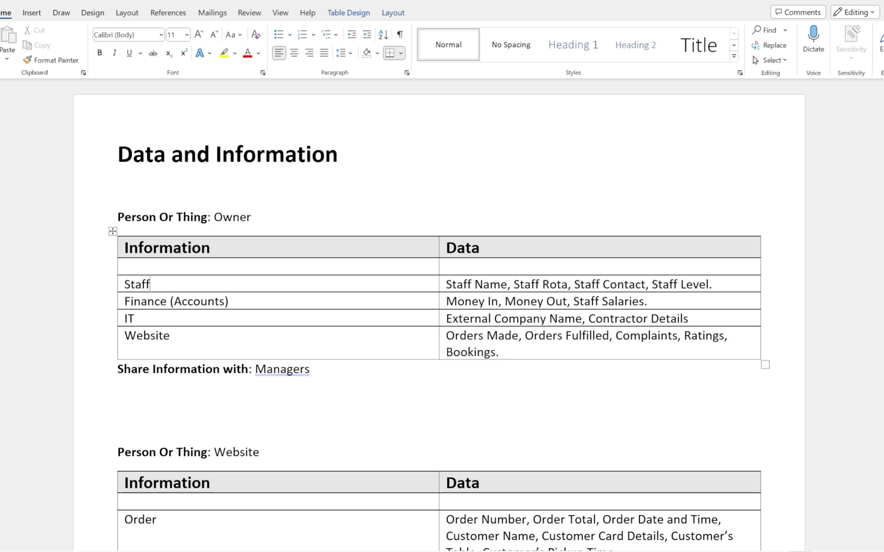
drag(575, 284, 710, 289)
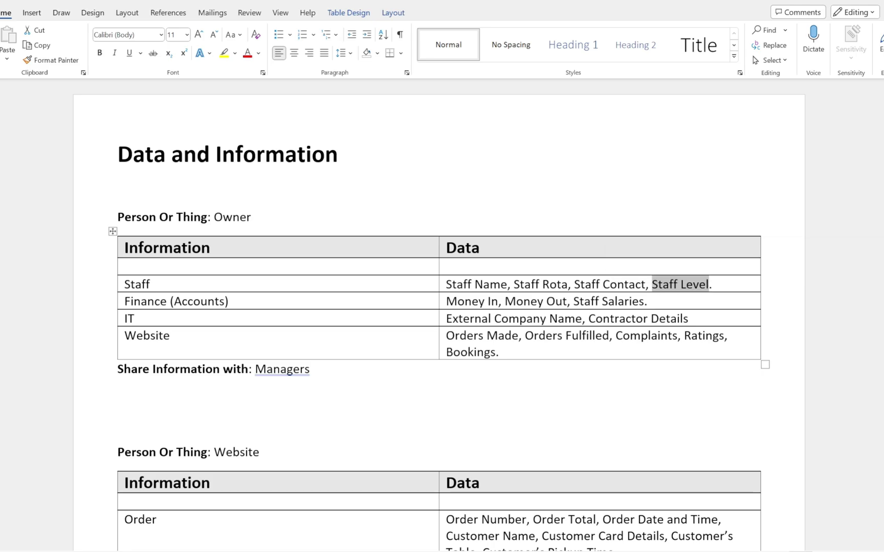
drag(446, 284, 713, 284)
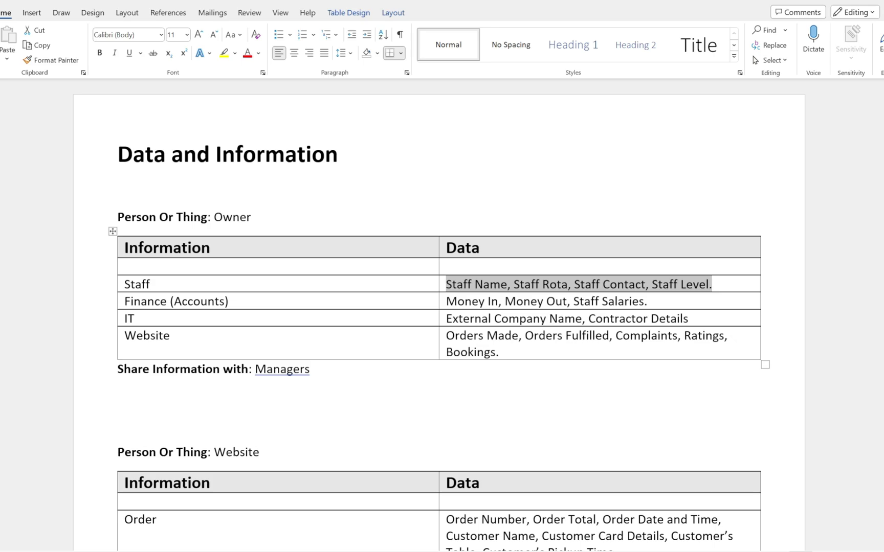
double_click(146, 301)
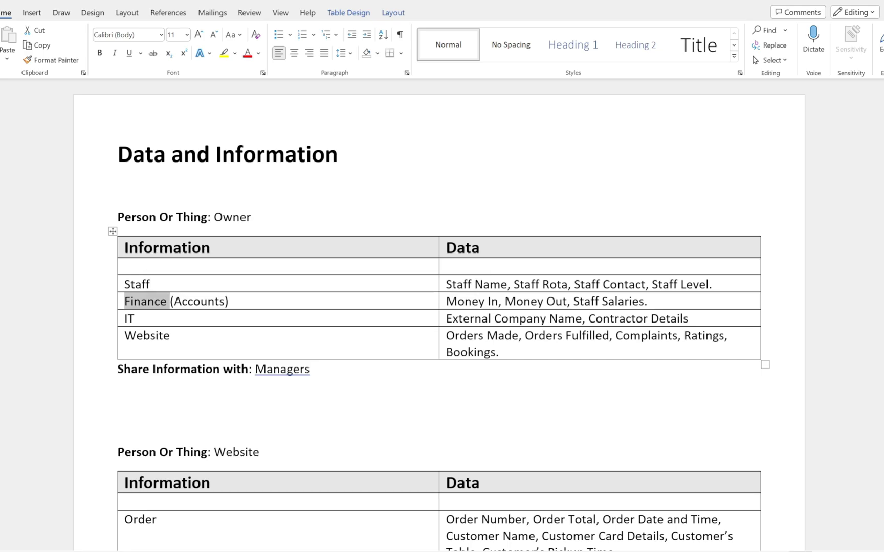
click(607, 301)
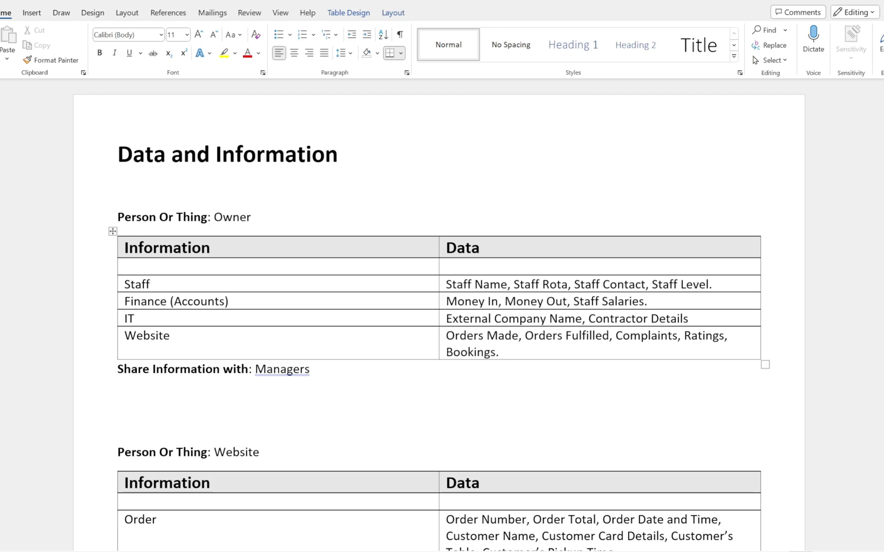
triple_click(128, 218)
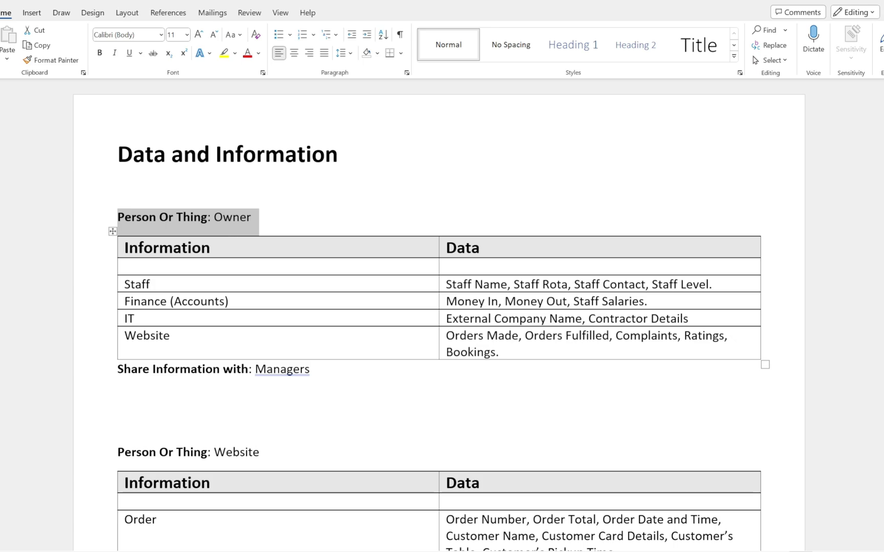
click(136, 284)
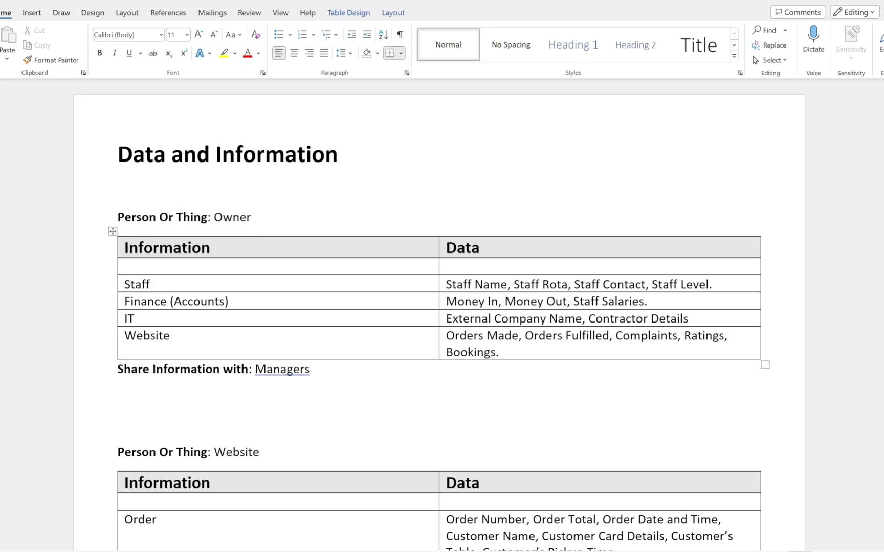
double_click(137, 285)
click(181, 301)
Step: Add "Staff ID" to the end of the Staff row's data in the Owner table, keeping the closing full stop
click(453, 284)
click(713, 284)
key(BackSpace)
text(, Staff)
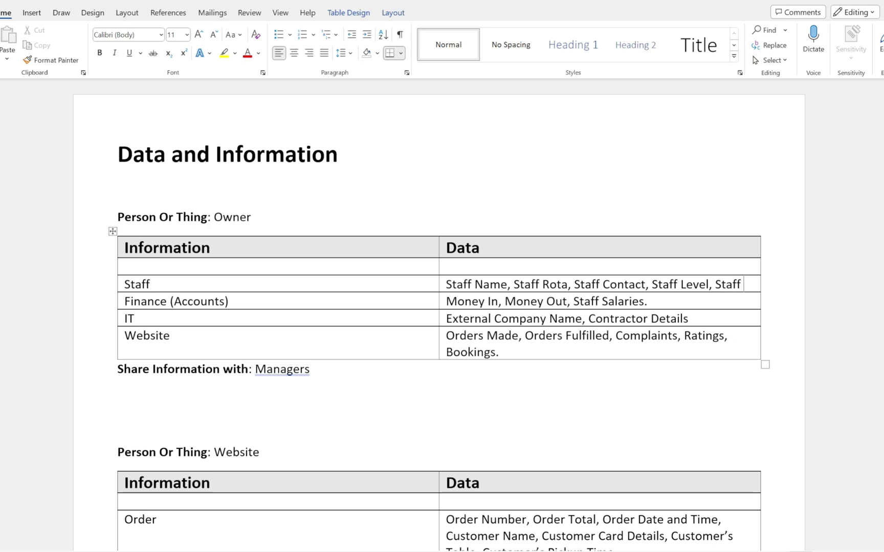
text( ID.)
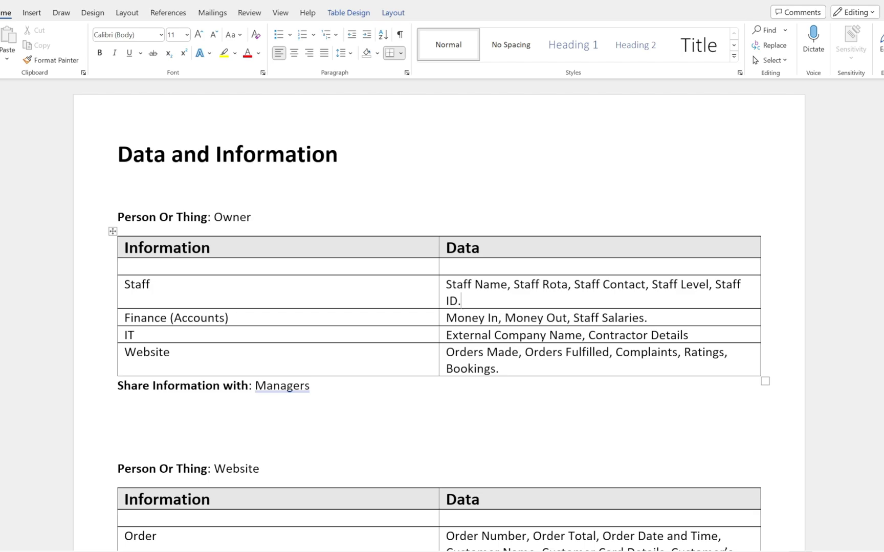
Step: Examine the individual data items in the Owner table's Staff row, including the staff name, rota, contact and level
scroll(442, 314, up, 2)
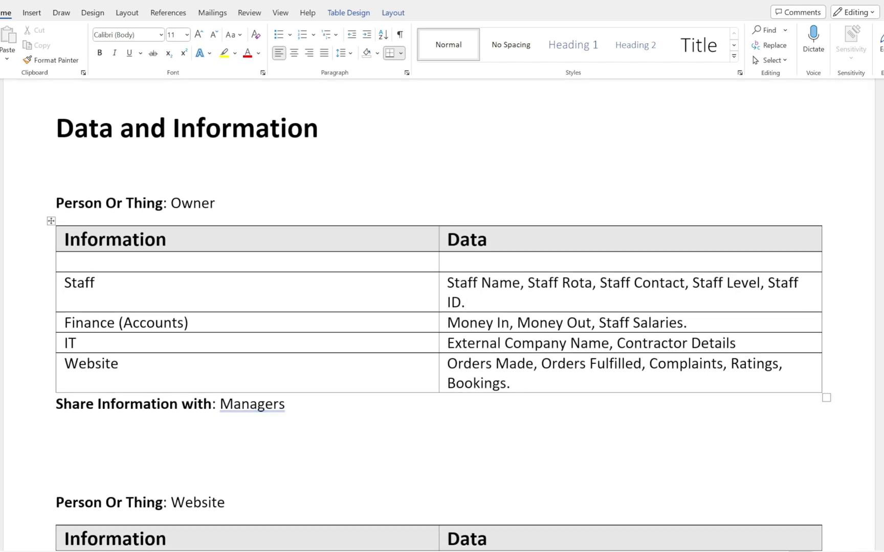
mouse_move(465, 303)
mouse_down()
mouse_move(465, 262)
mouse_move(464, 291)
mouse_up()
right_click(774, 291)
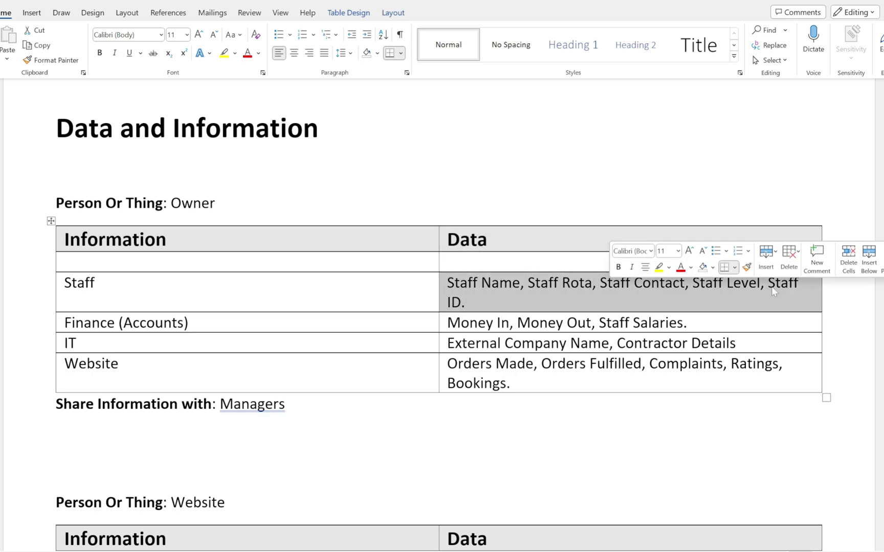
click(525, 283)
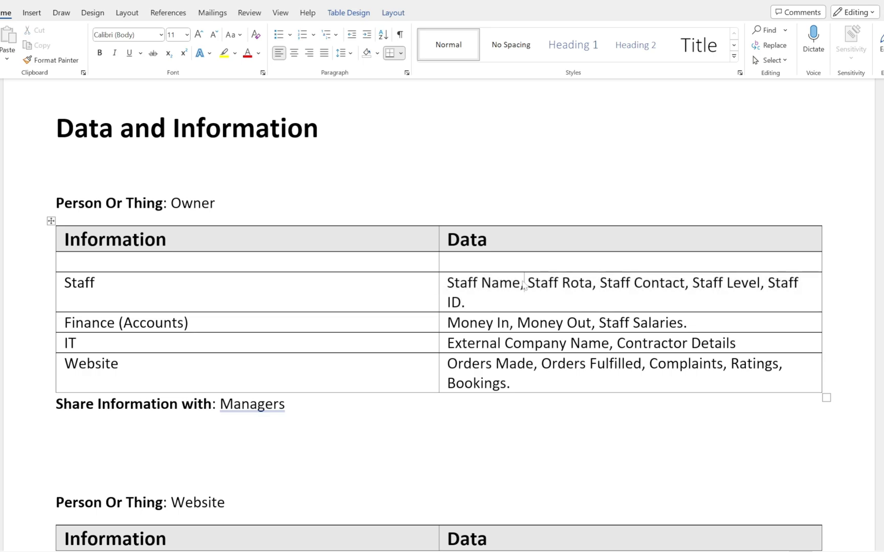
drag(447, 282, 510, 287)
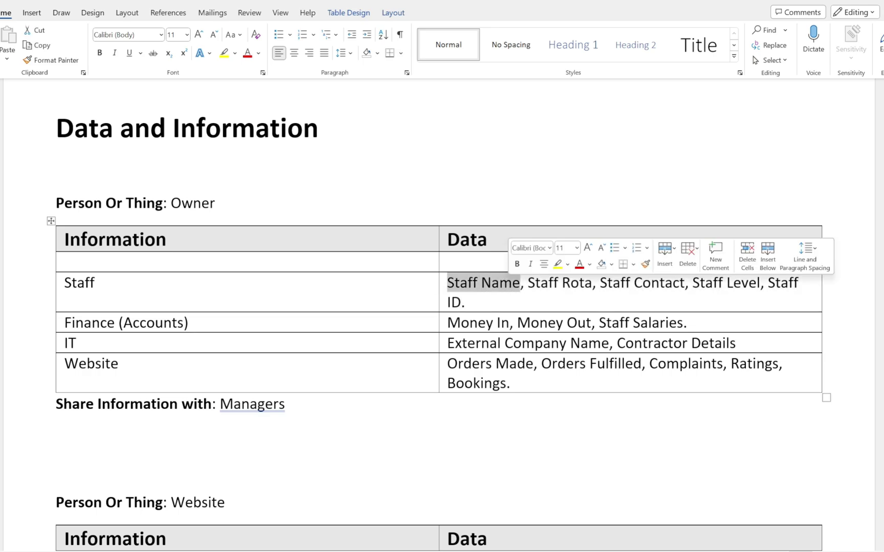
click(465, 302)
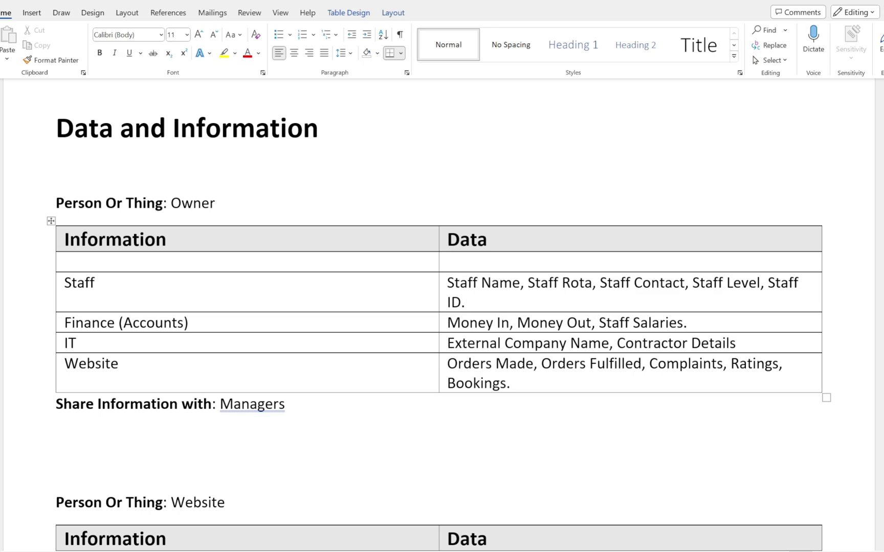
click(445, 285)
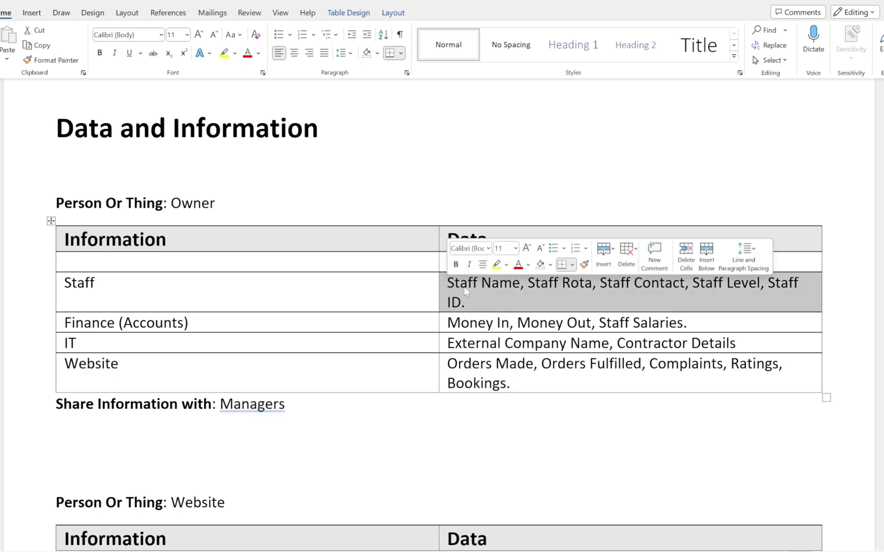
click(466, 292)
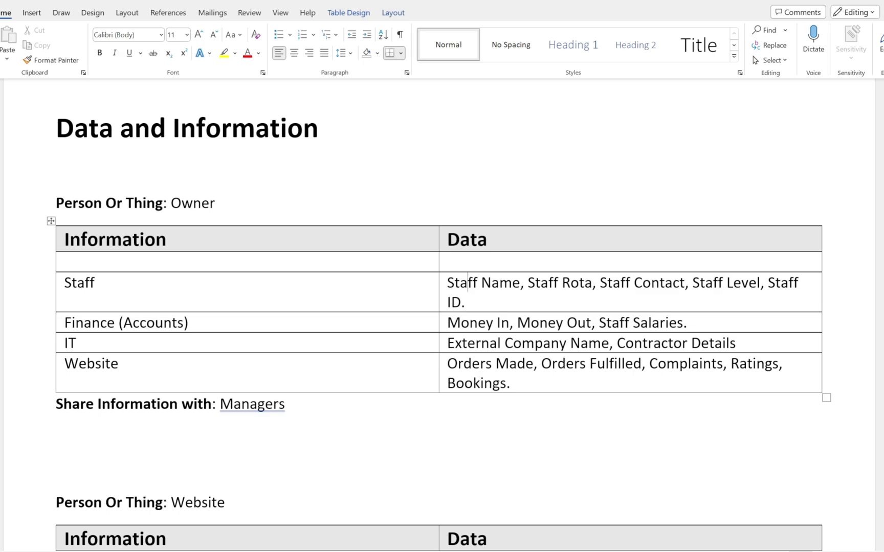
drag(529, 283, 582, 286)
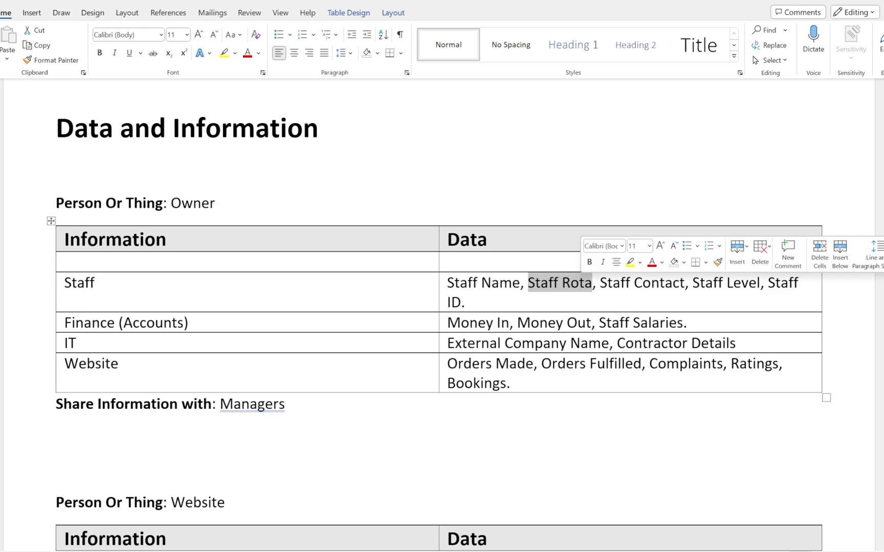
click(606, 282)
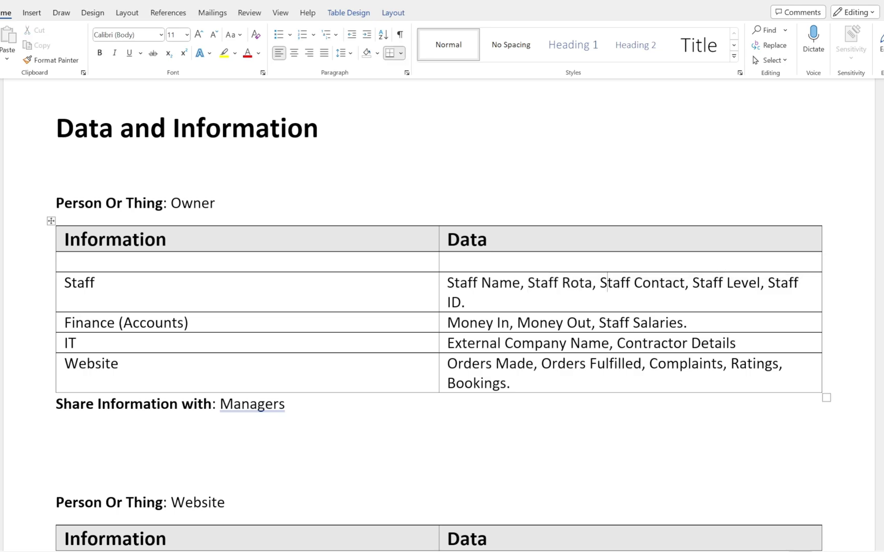
drag(685, 287, 640, 291)
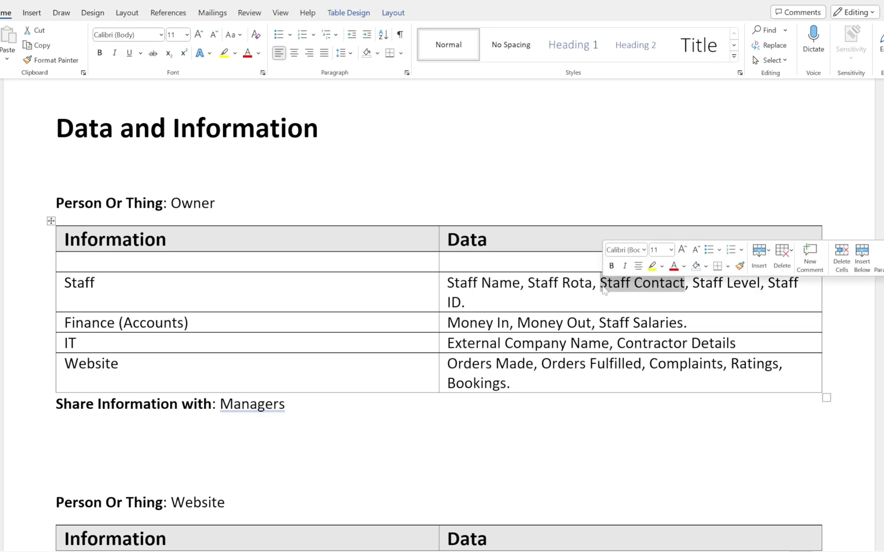
click(653, 289)
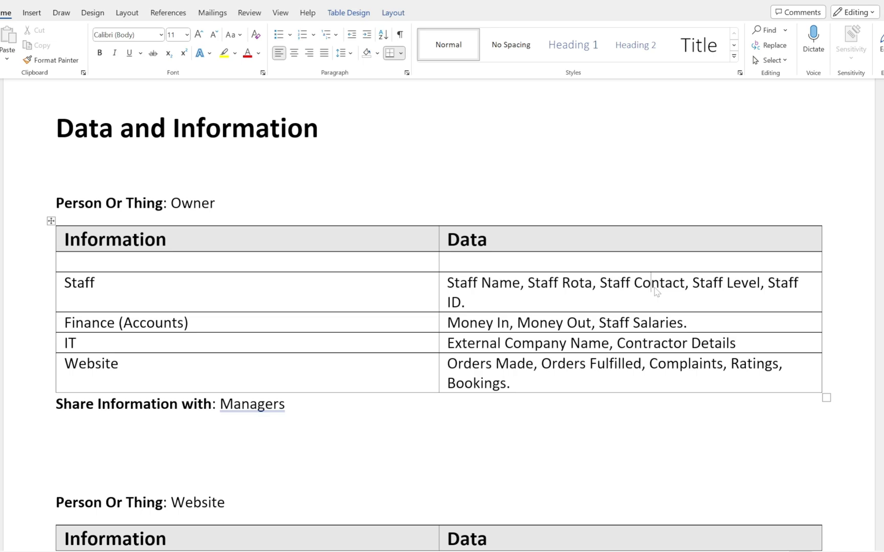
drag(693, 284, 745, 294)
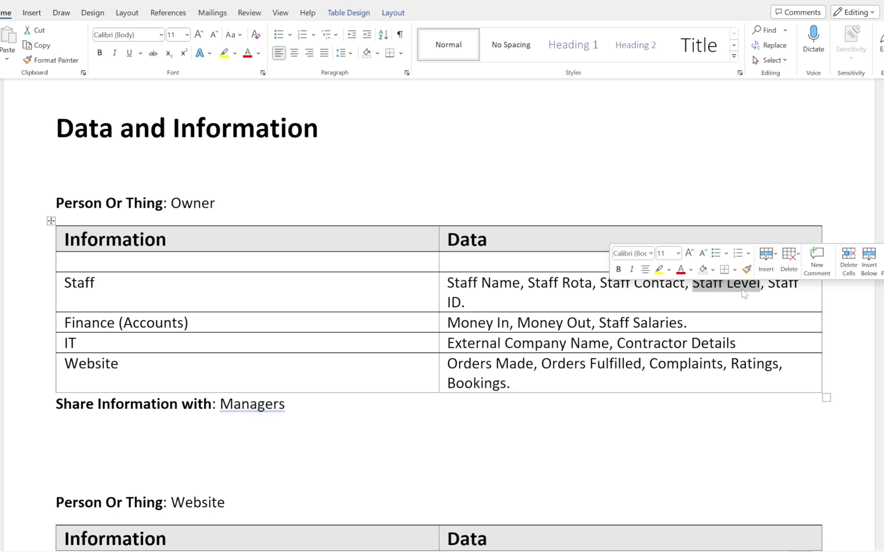
Step: Add "Bills" to the end of the Finance (Accounts) row's data in the Owner table, keeping the closing full stop
drag(188, 323, 99, 327)
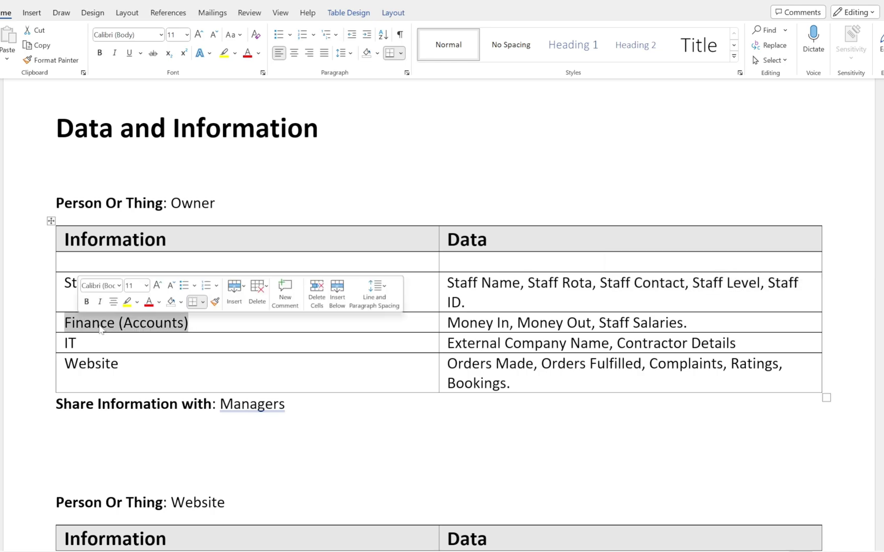
click(226, 328)
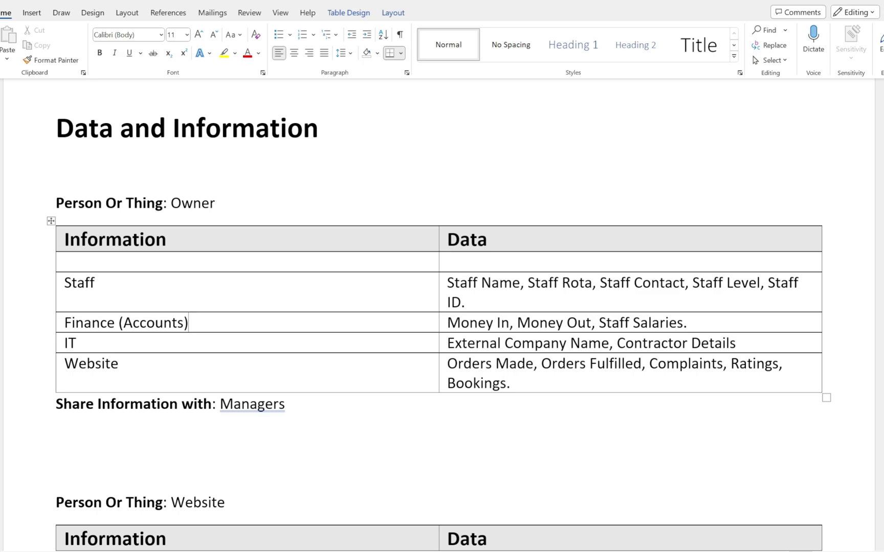
click(719, 320)
drag(517, 323, 591, 323)
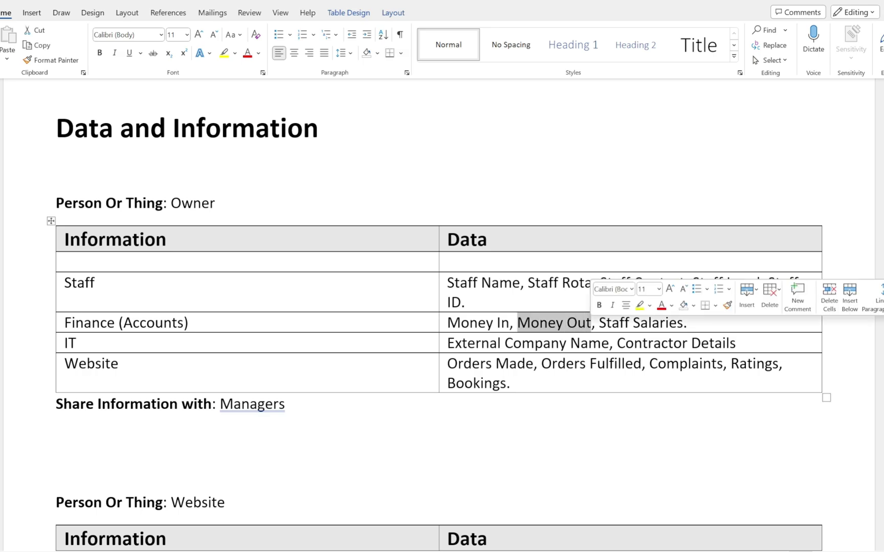
click(687, 323)
key(BackSpace)
text(, Bills)
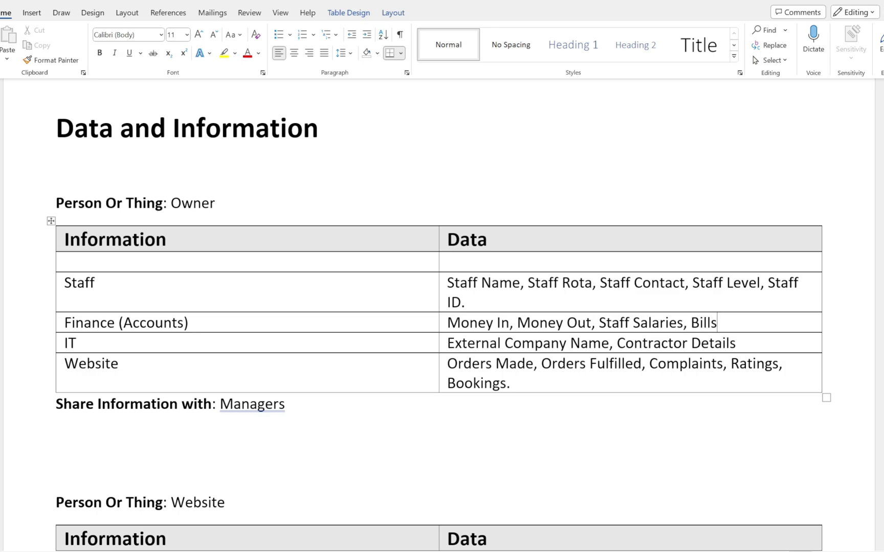
text(.)
Step: Add a full stop after "Contractor Details" in the IT row's data of the Owner table
drag(617, 343, 736, 343)
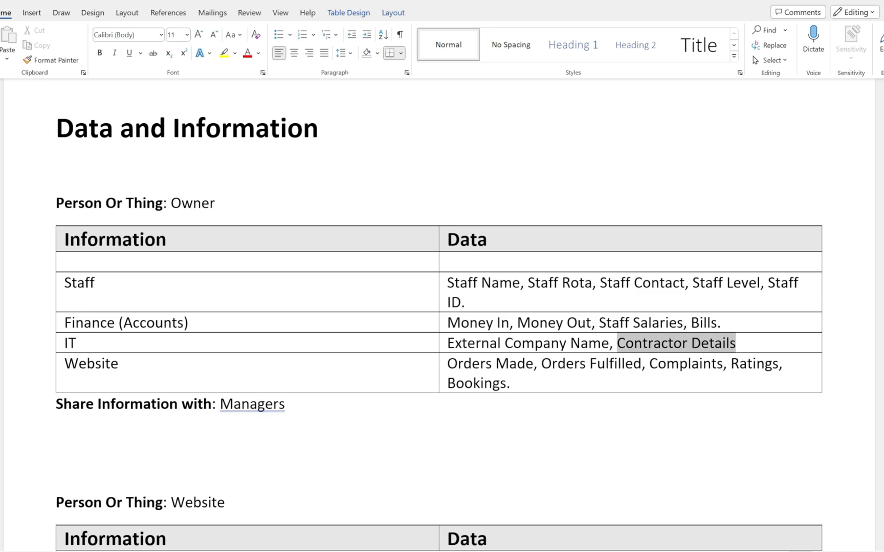
key(Right)
text(.)
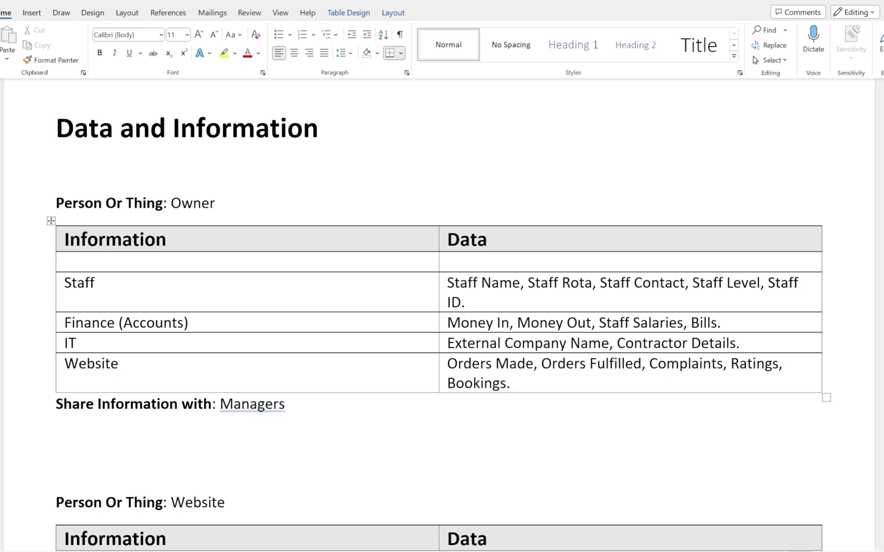
drag(511, 384, 512, 343)
drag(588, 373, 588, 342)
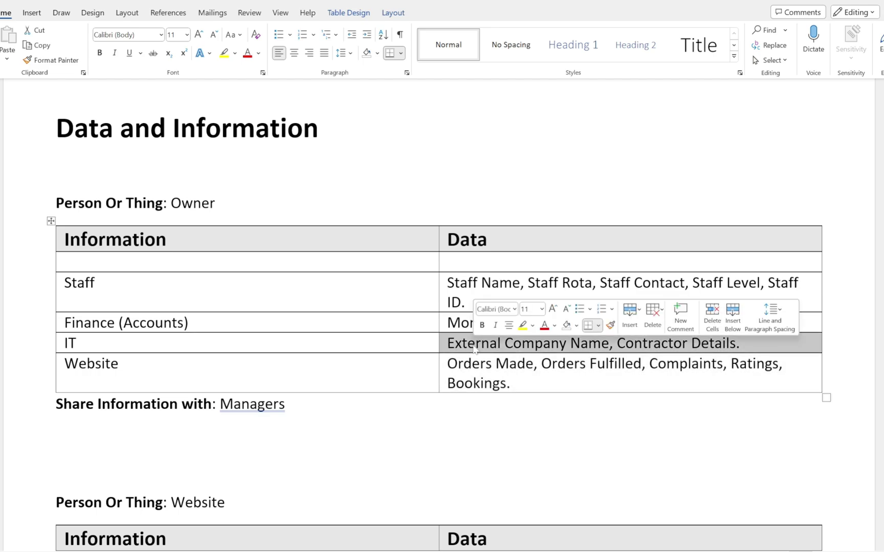
click(522, 342)
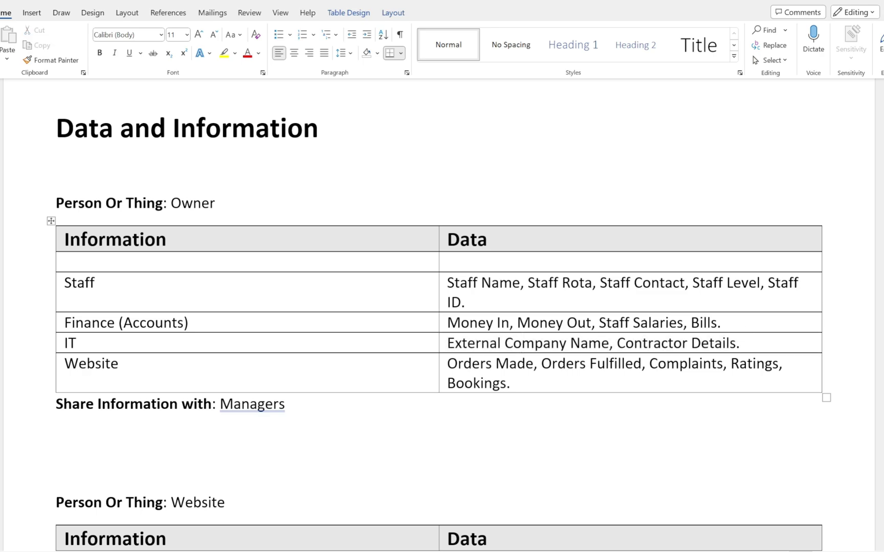
Step: Add "Number of PCs" and "Number Of Phones" to the end of the IT row's data in the Owner table, keeping the closing full stop
key(BackSpace)
text(, Number o)
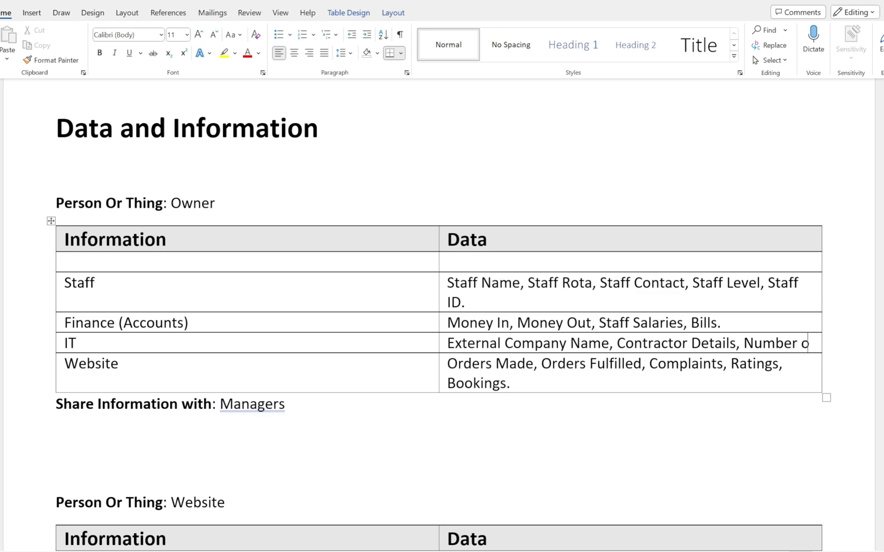
text(f PCs)
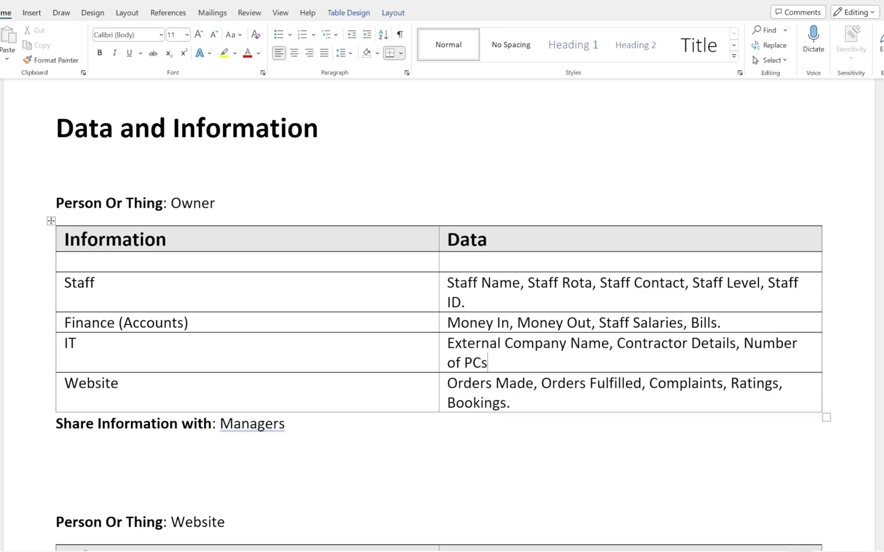
text(, Number )
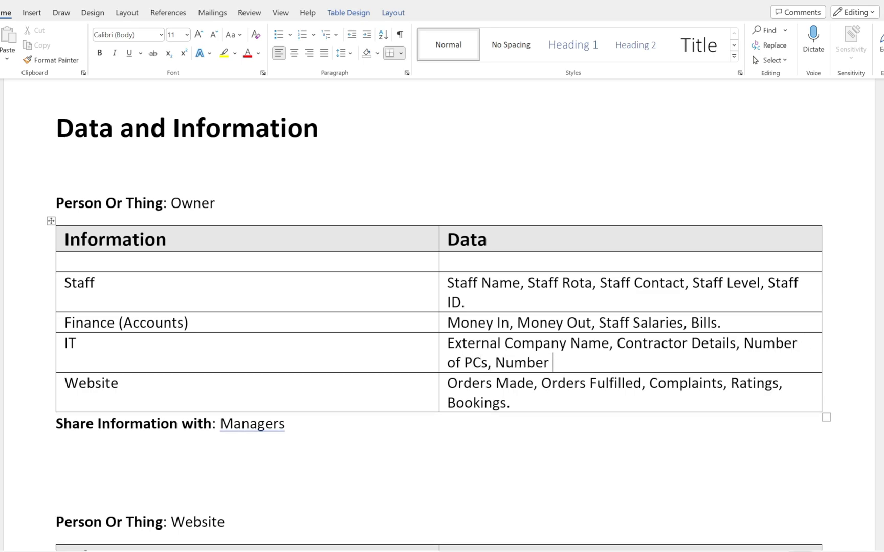
text(Of Phones.)
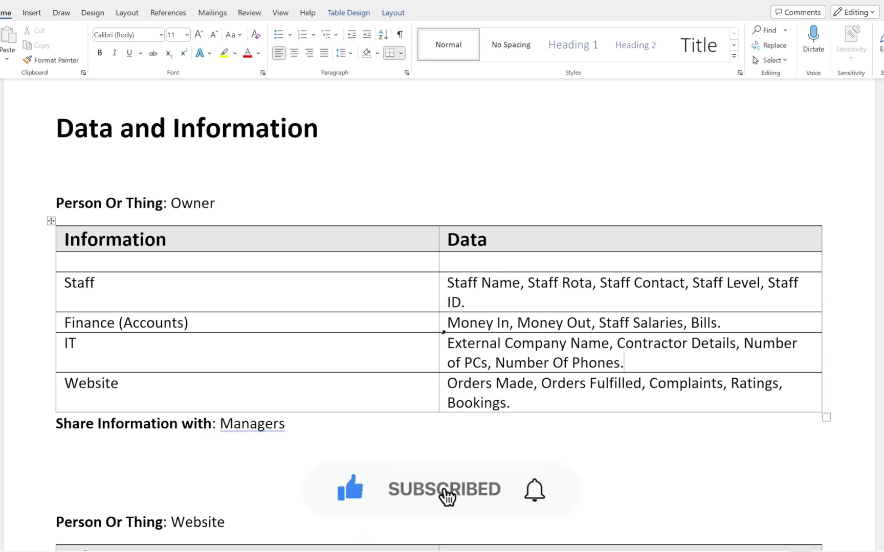
click(375, 353)
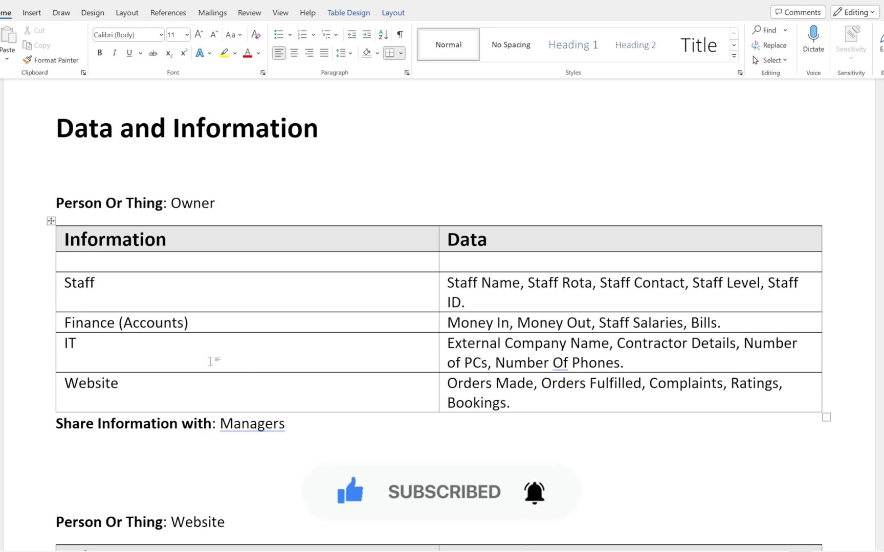
click(624, 362)
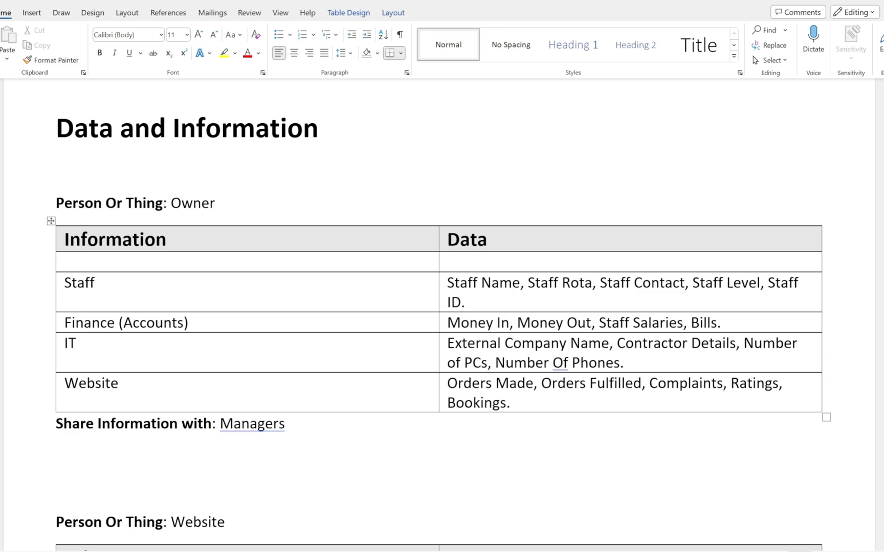
click(190, 387)
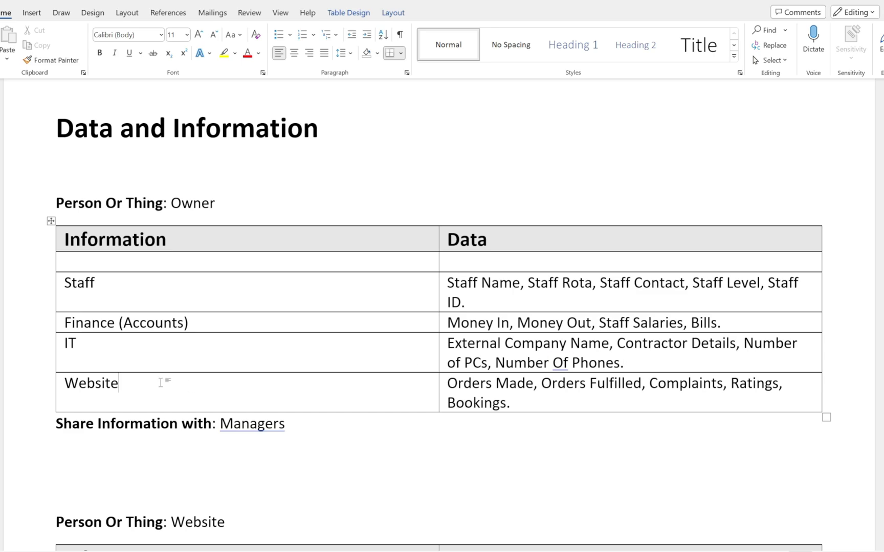